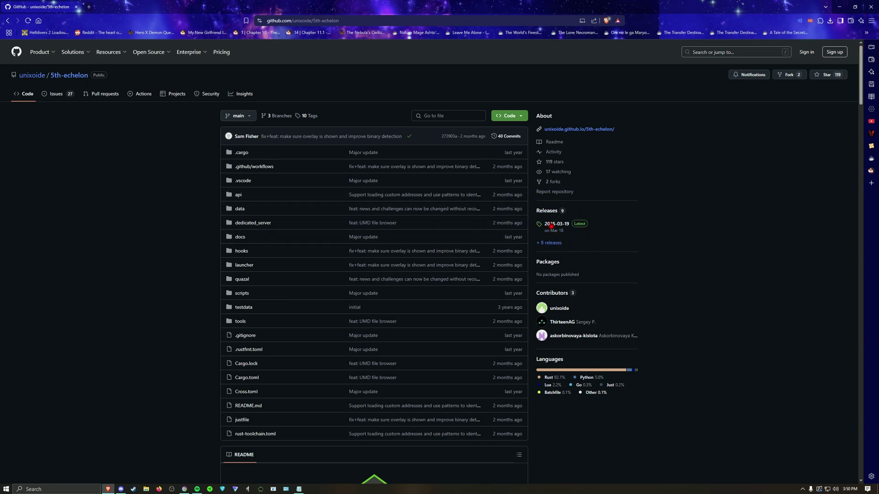
Step: Download 5th-echelon.zip from the 2025-03-19 GitHub release and open File Explorer
left_click(556, 224)
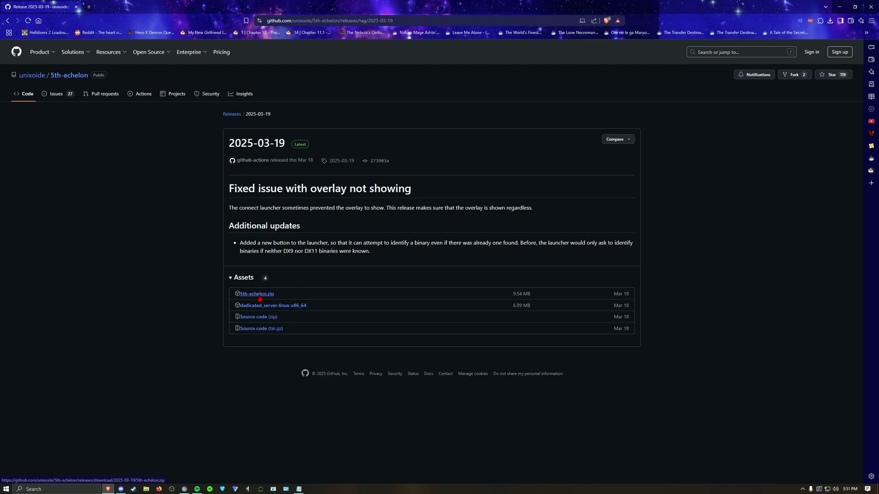
left_click(246, 297)
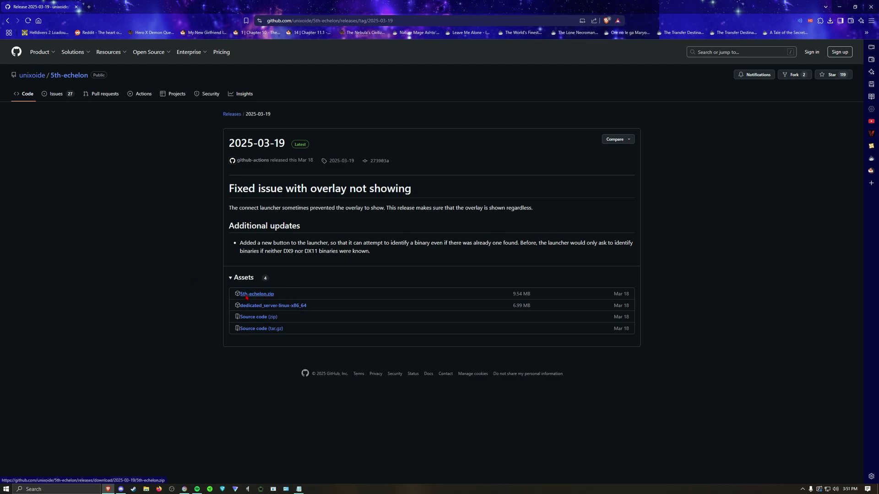
left_click(354, 235)
left_click(146, 489)
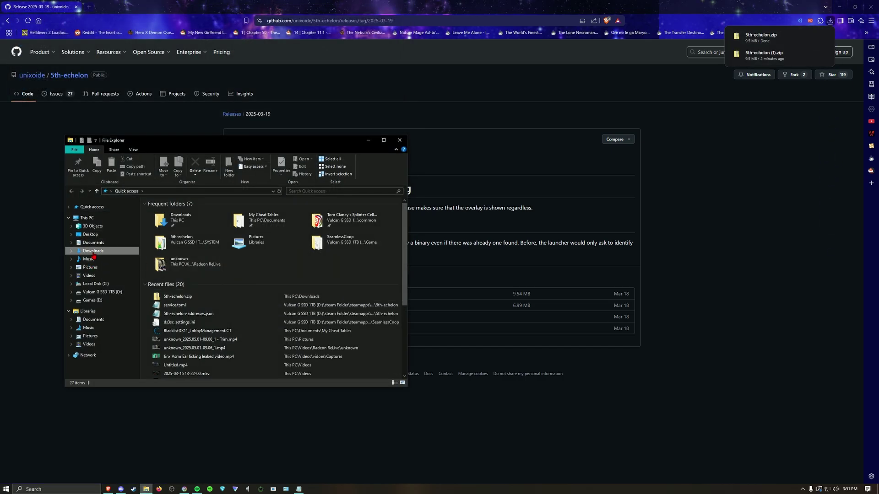
Step: Extract 5th-echelon.zip in Downloads with 7-Zip into a 5th-echelon folder, open it, and start a second Explorer window
left_click(93, 251)
right_click(169, 214)
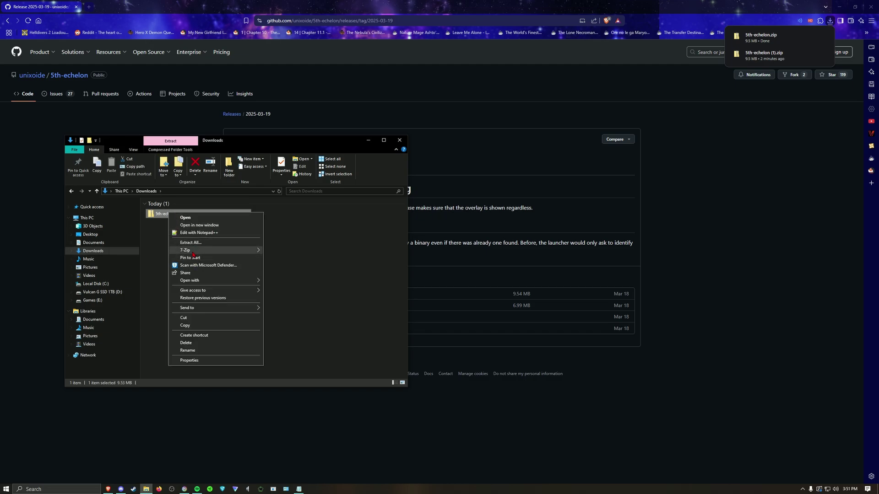
mouse_move(206, 249)
left_click(324, 281)
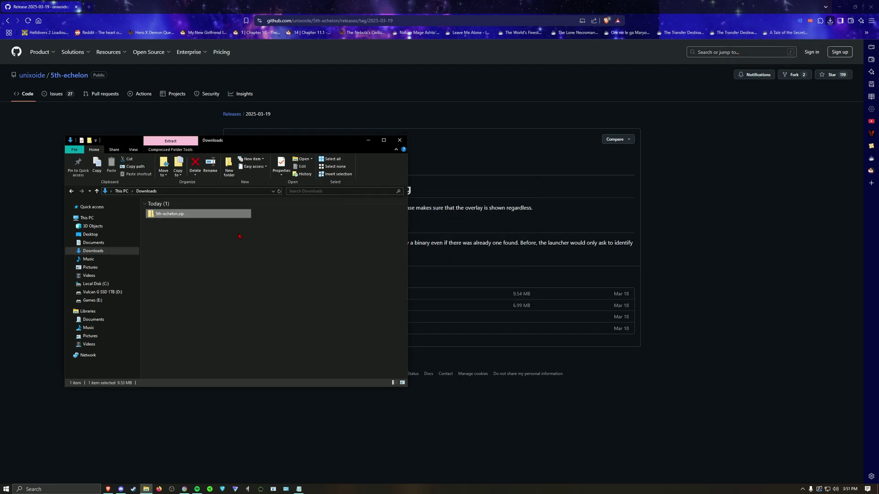
left_click(284, 214)
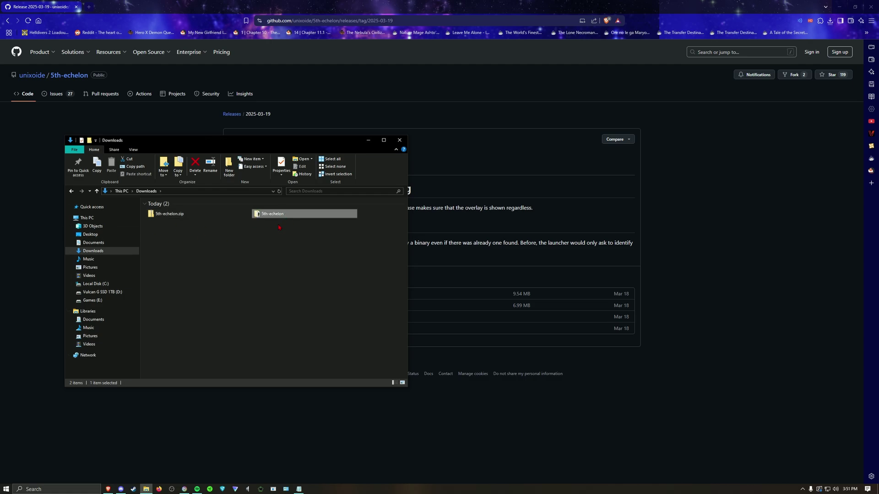
double_click(284, 215)
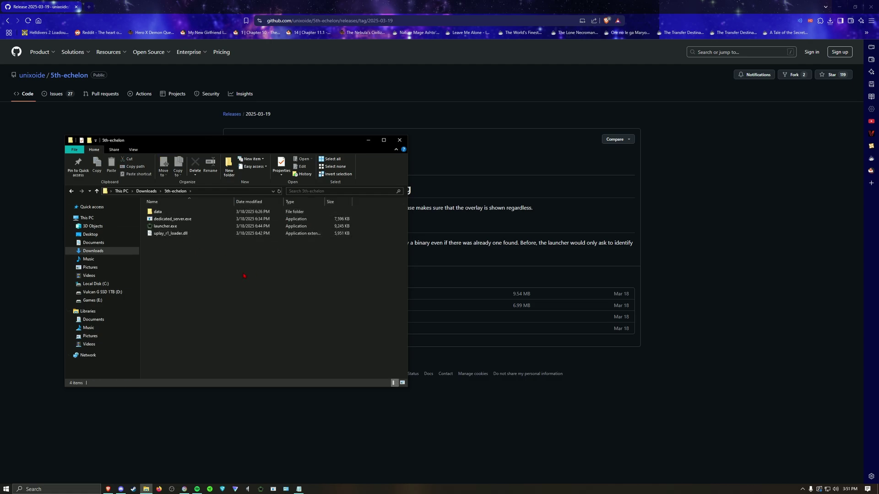
right_click(146, 489)
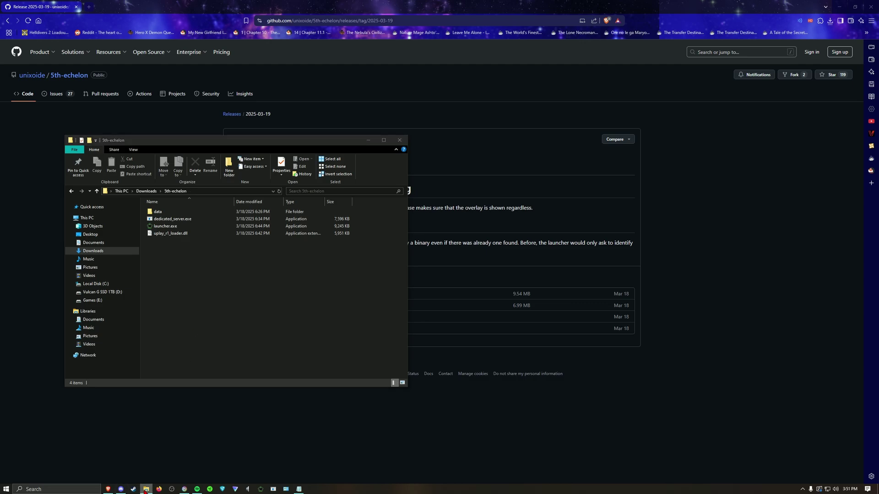
left_click(143, 319)
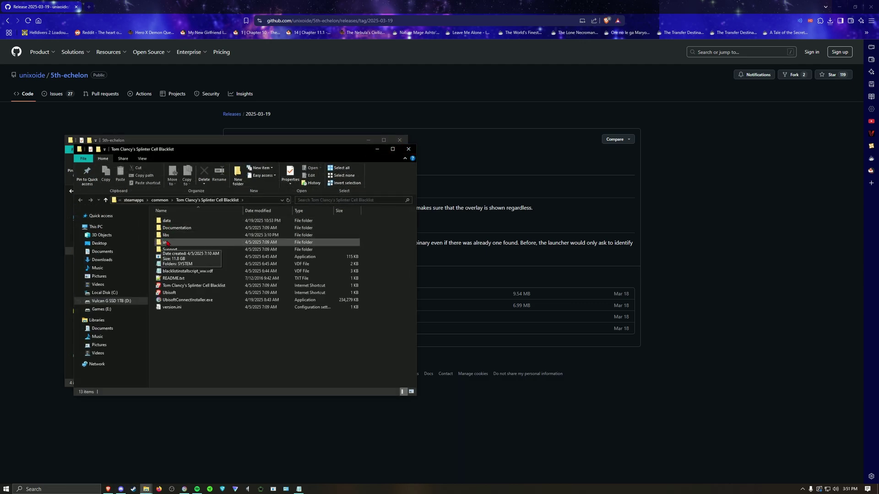
Step: Show Splinter Cell Blacklist's src\SYSTEM\5th-echelon folder in a second window placed right of the download
double_click(183, 243)
double_click(179, 222)
left_click_drag(257, 148, 597, 147)
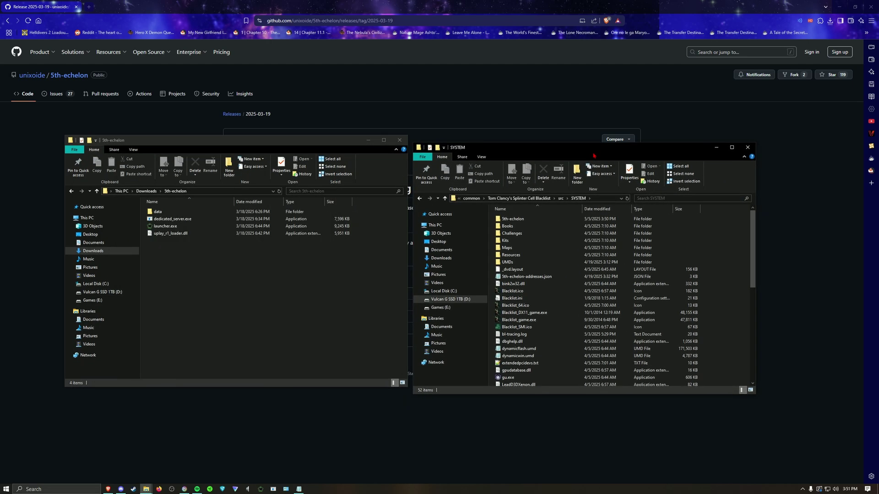
left_click(171, 226)
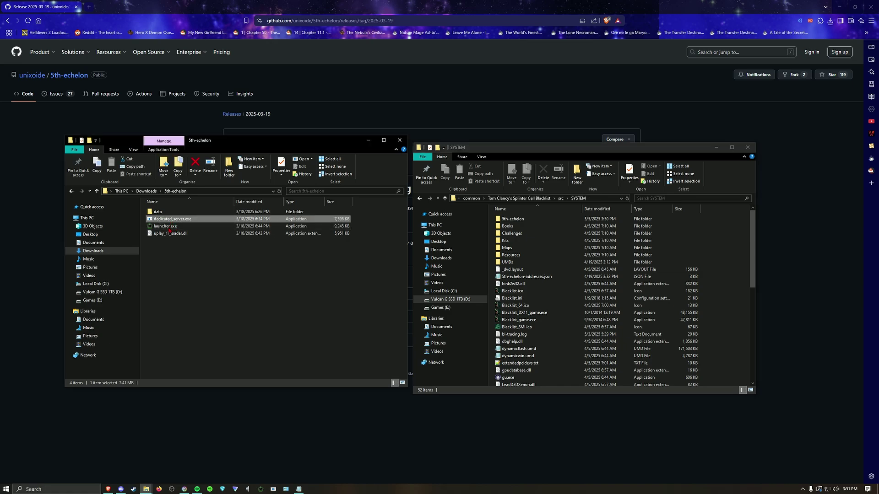
double_click(517, 219)
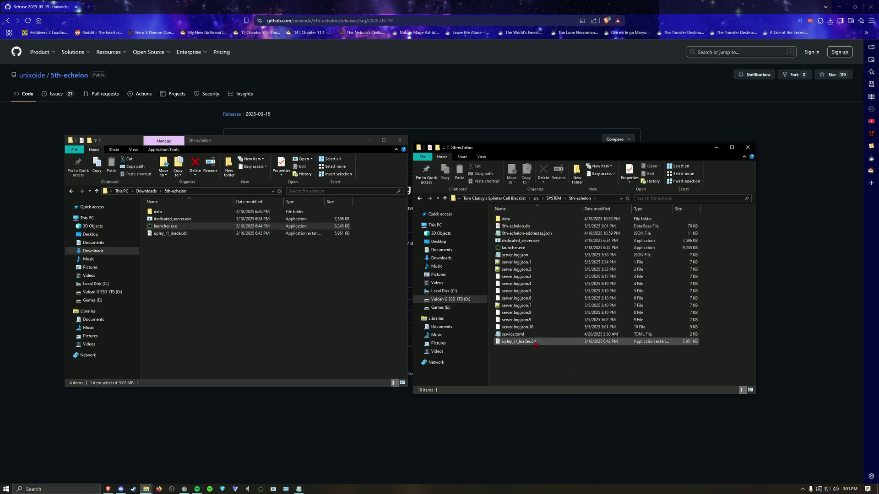
right_click(516, 337)
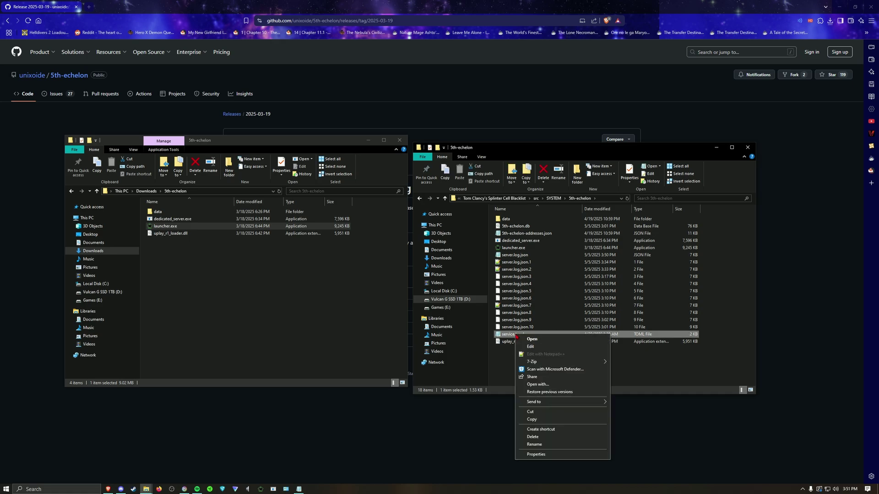
Step: Open service.toml in Notepad, sized and placed so both folder windows stay visible
left_click(533, 355)
left_click_drag(578, 135, 435, 298)
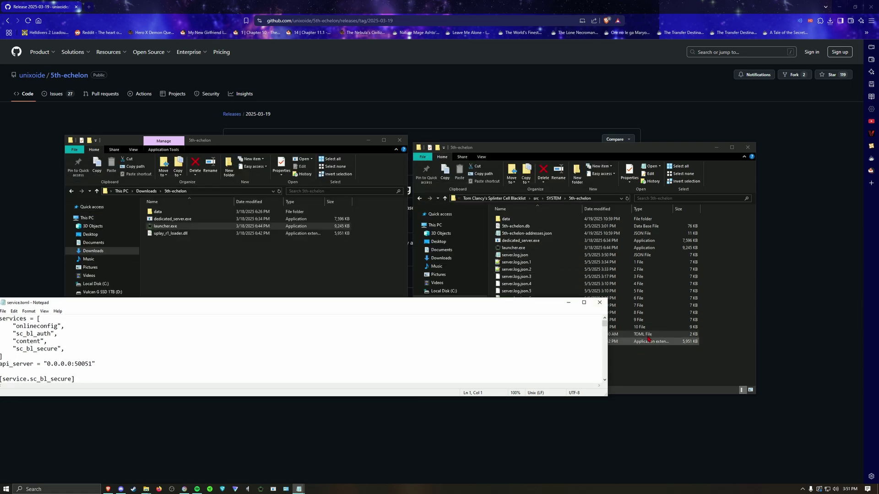
left_click_drag(530, 306, 565, 156)
left_click_drag(359, 248, 359, 404)
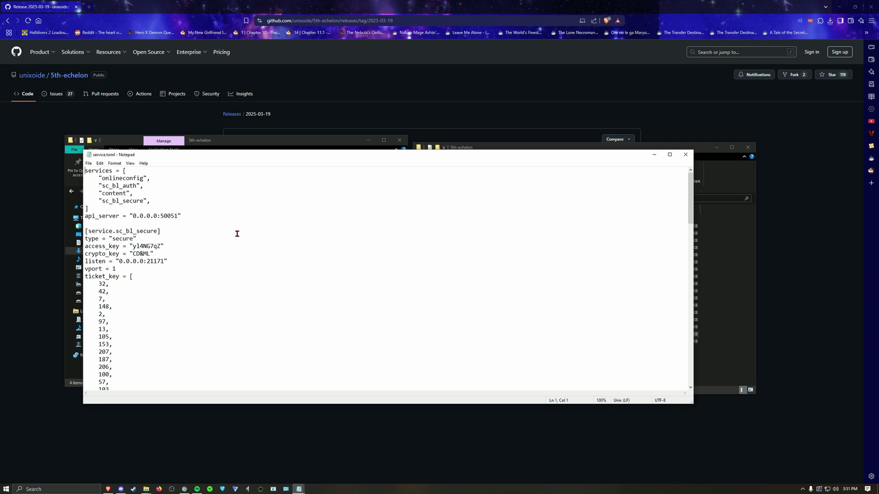
scroll(393, 361, "down", 10)
Step: Confirm storage_host matches the Radmin VPN IP 26.246.117.242, then minimize Notepad
left_click(223, 490)
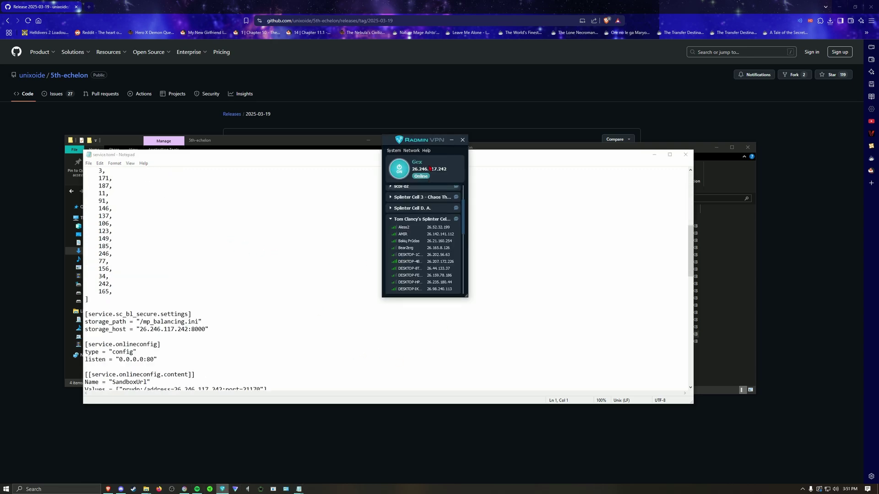
left_click_drag(414, 169, 451, 177)
scroll(176, 273, "down", 4)
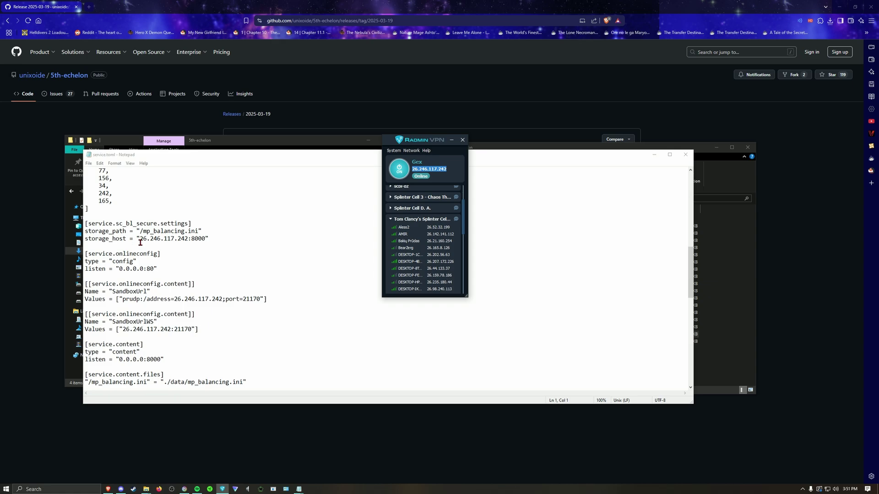
left_click_drag(141, 240, 189, 239)
left_click(189, 239)
double_click(190, 238)
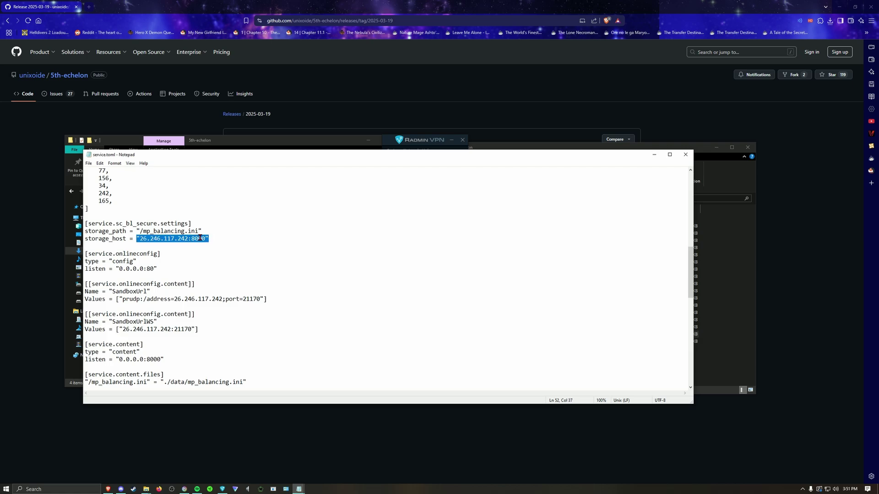
left_click(654, 154)
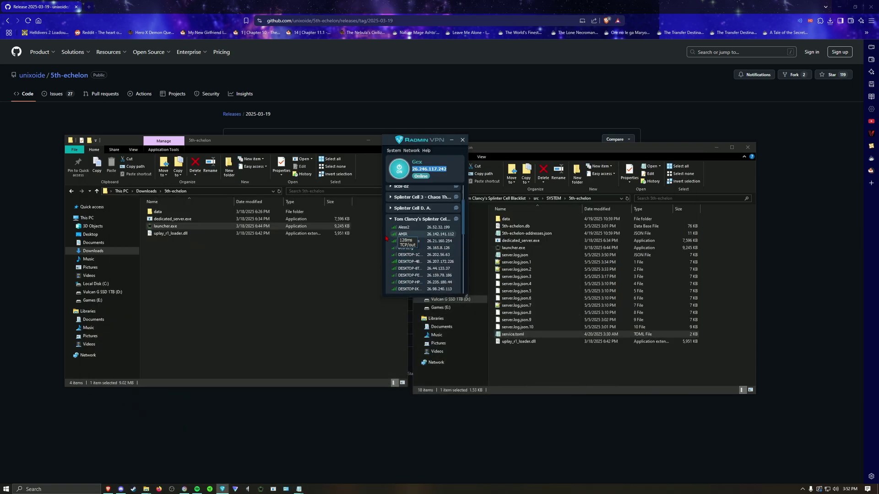
Step: Run launcher.exe beside the dedicated server console, targeting 26.246.117.242 with Test Account left at ---
double_click(183, 226)
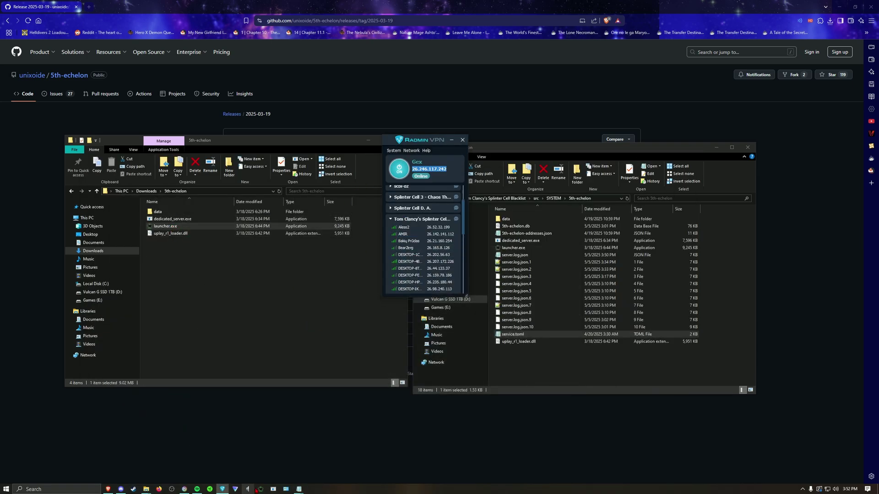
left_click(273, 489)
left_click_drag(291, 65, 673, 78)
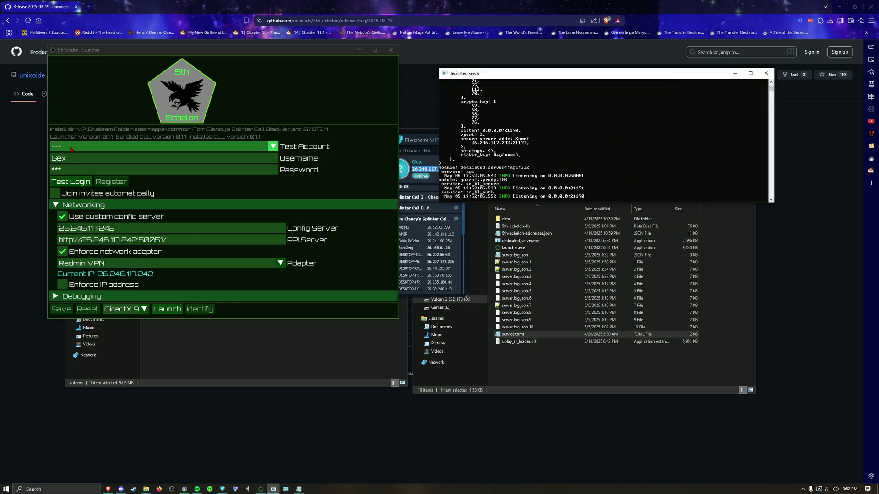
double_click(84, 159)
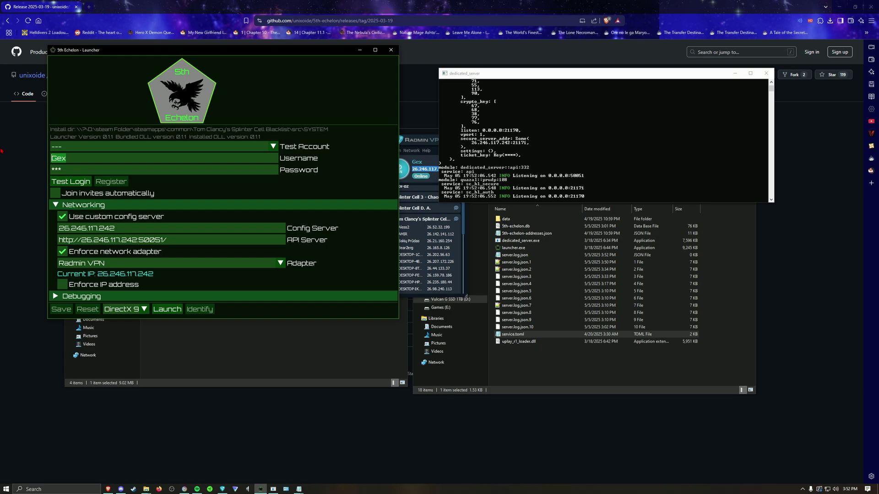
left_click(254, 147)
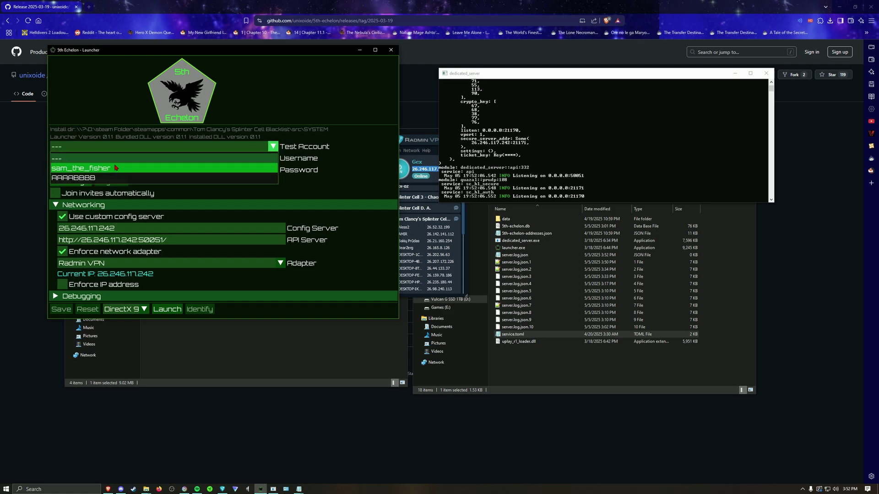
left_click(327, 168)
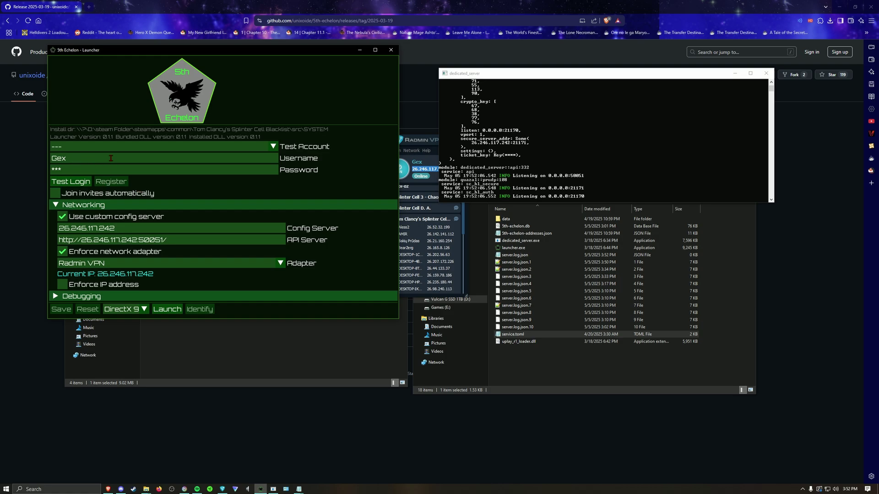
Step: Try registering a new account, which is rejected as already taken, and cancel the form
left_click(82, 155)
key("BackSpace")
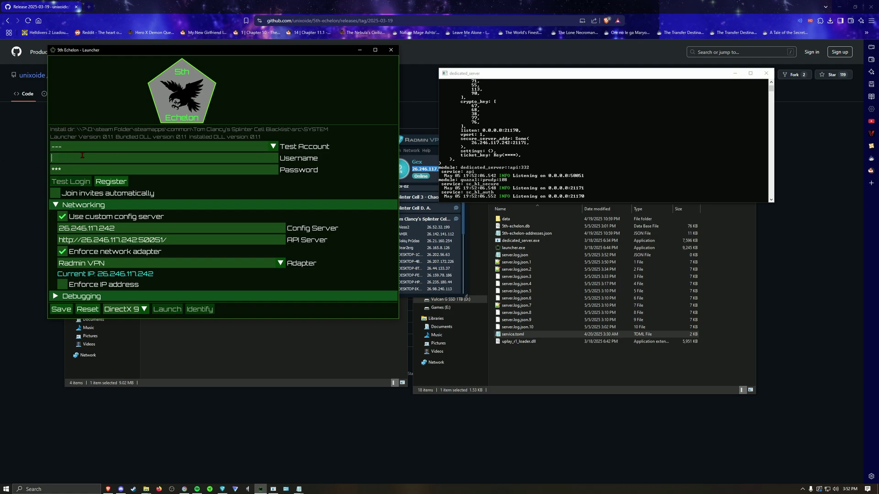
left_click(111, 181)
type("GexGex")
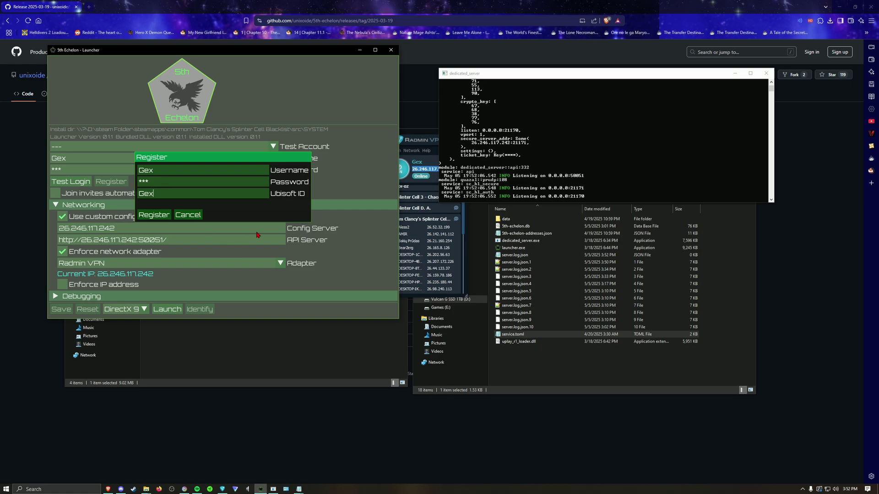
left_click(159, 216)
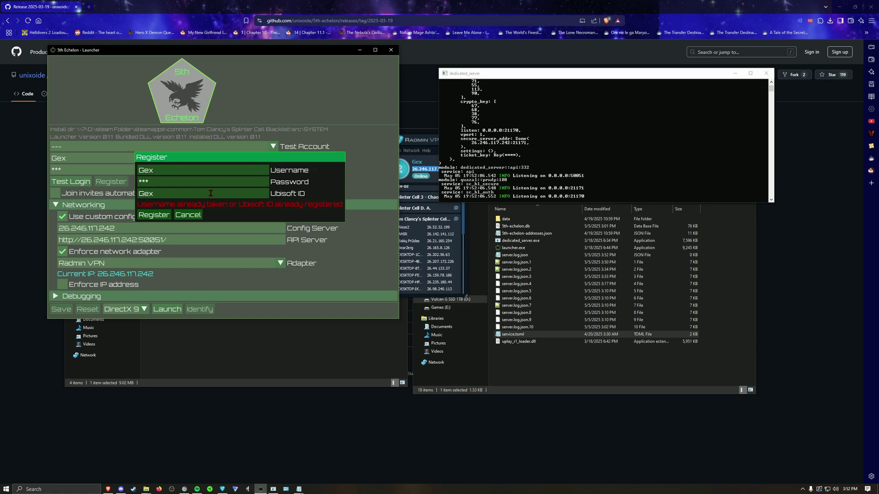
left_click(595, 362)
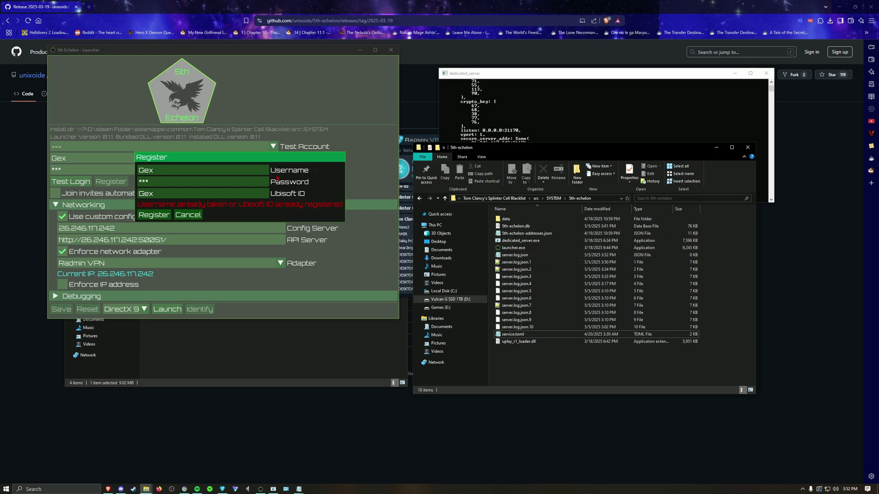
left_click(185, 219)
Step: Run Test Login with the existing username and password until it reports Successful, then close the server console
left_click(87, 156)
type("Gex")
type("***")
left_click(71, 181)
left_click(593, 78)
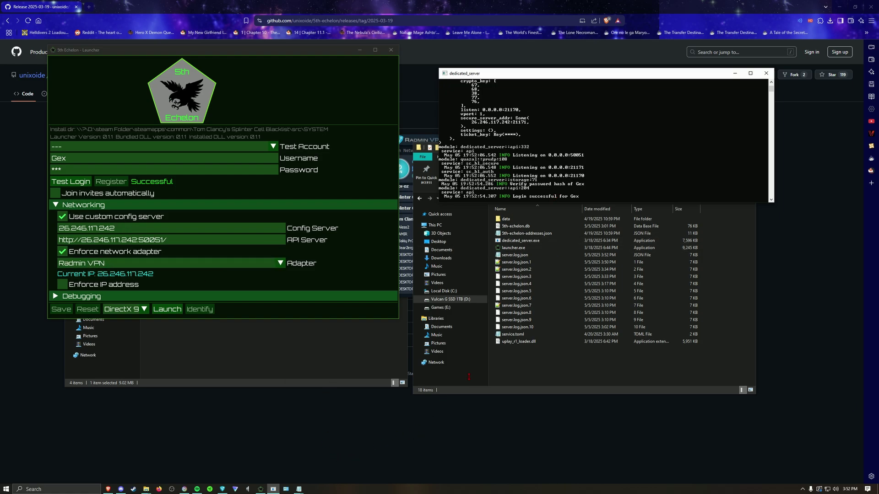
left_click(766, 73)
left_click_drag(433, 141, 540, 139)
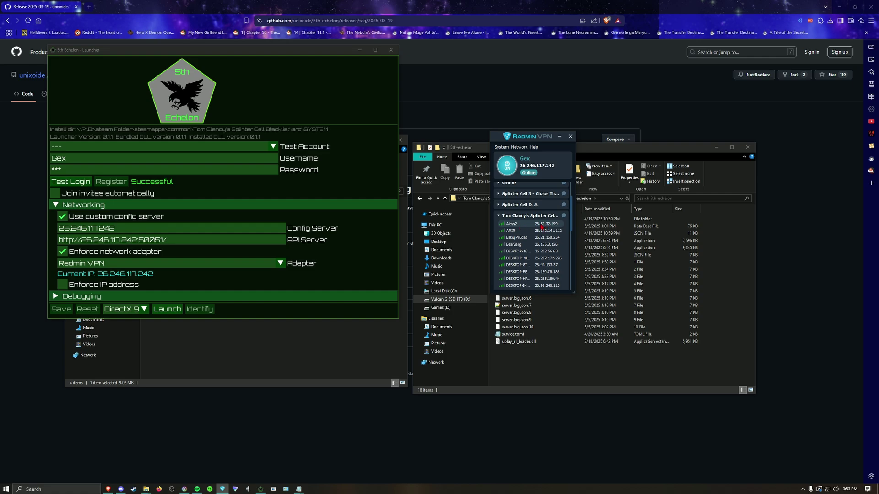
left_click_drag(114, 228, 72, 239)
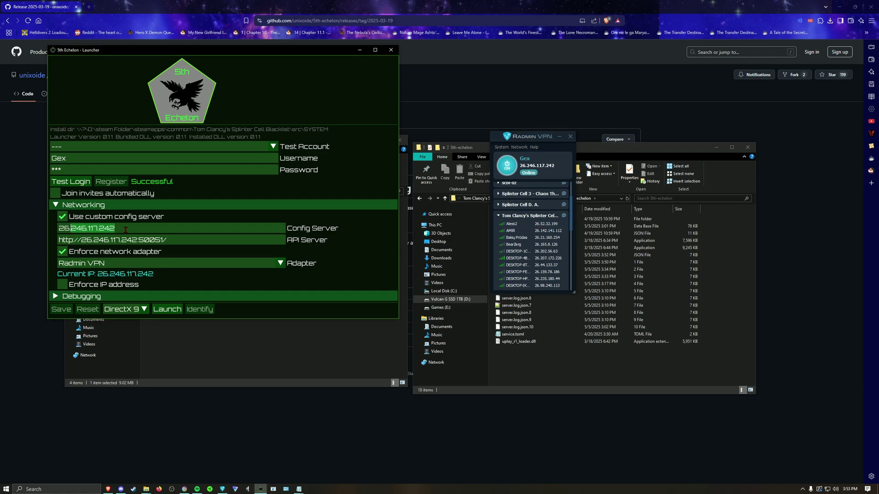
key("BackSpace")
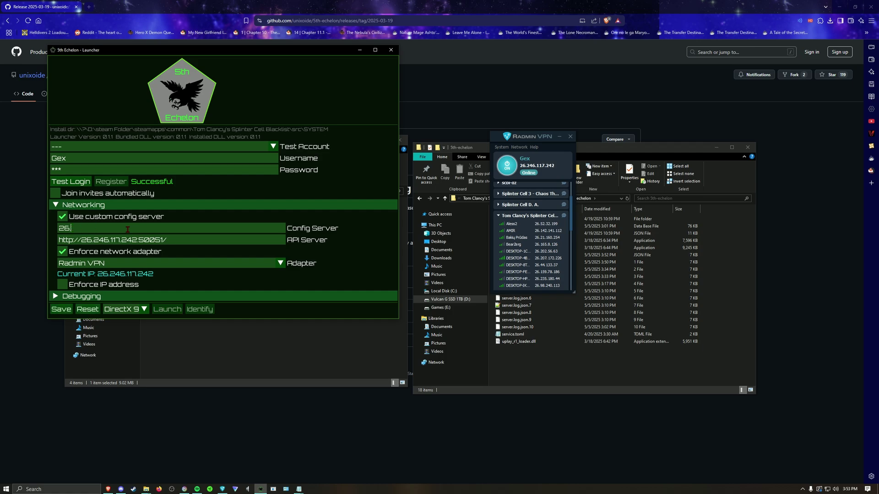
type("52.32.199")
left_click_drag(117, 230, 28, 229)
key("ctrl+c")
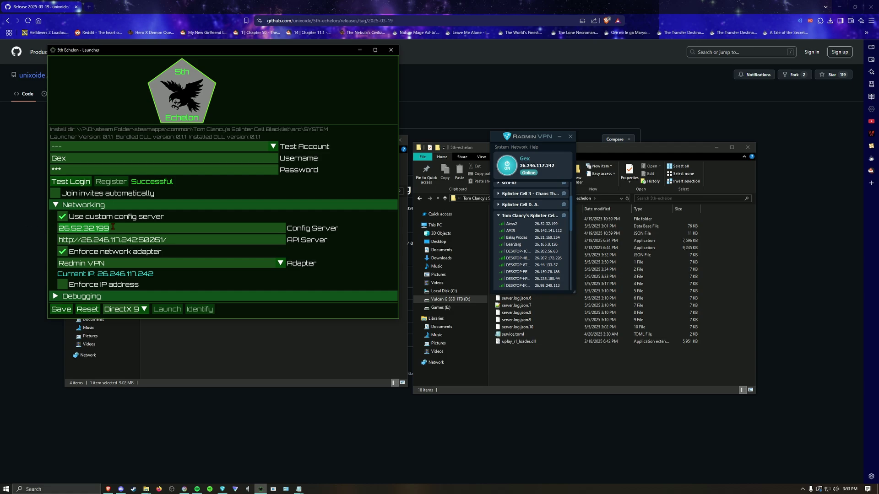
left_click_drag(81, 240, 136, 242)
key("ctrl+v")
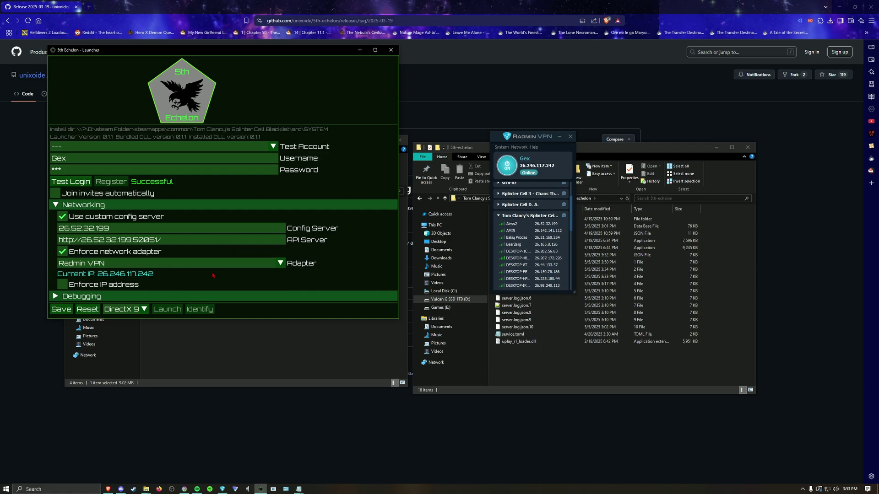
Step: Keep Radmin VPN as the network adapter and save the launcher settings
left_click(280, 263)
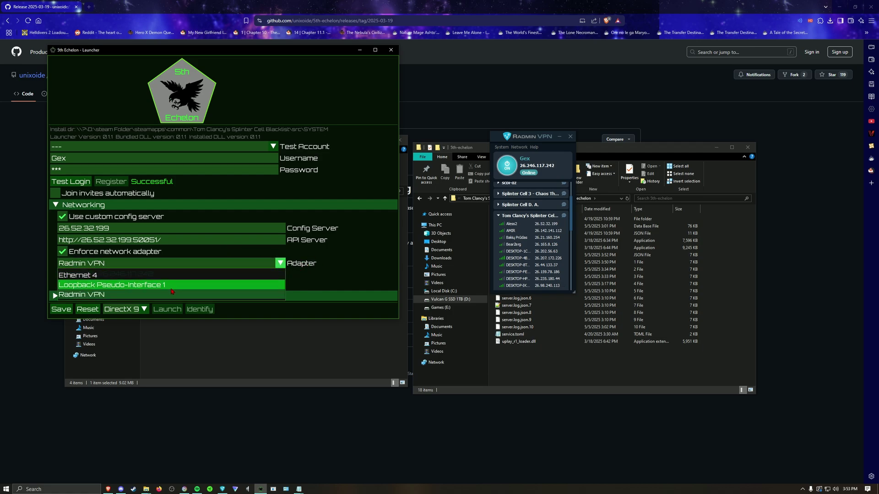
left_click(200, 294)
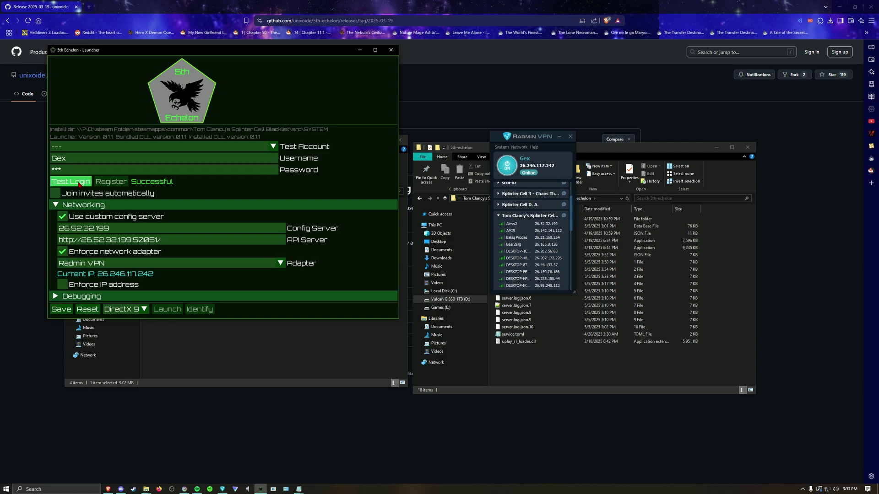
left_click(65, 310)
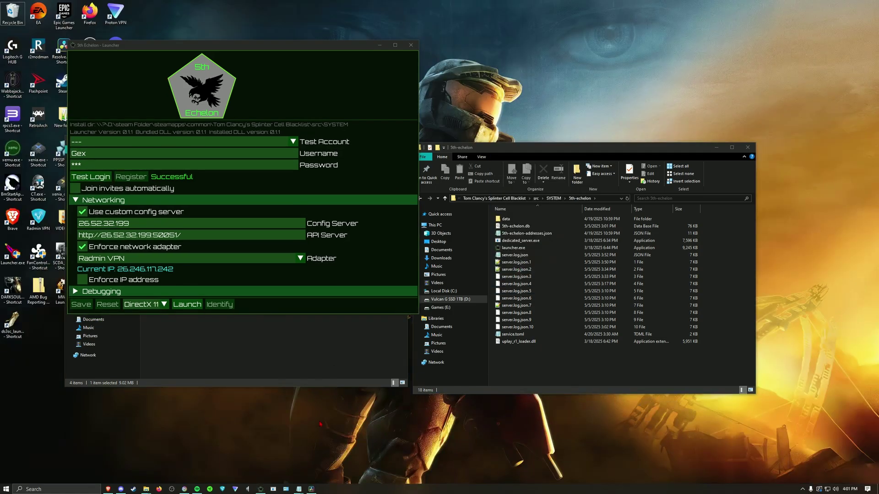
Step: Check Windows Defender Firewall's on/off settings, showing it off for private and public networks
left_click(286, 489)
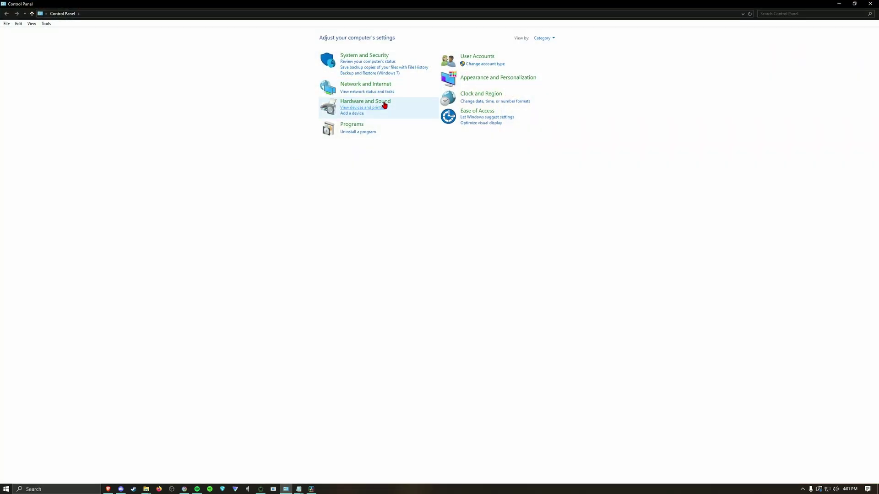
left_click(364, 57)
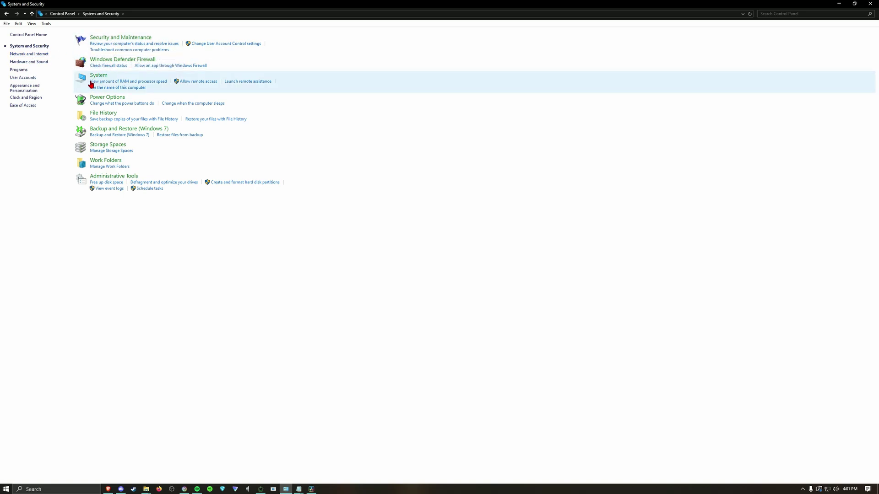
left_click(123, 59)
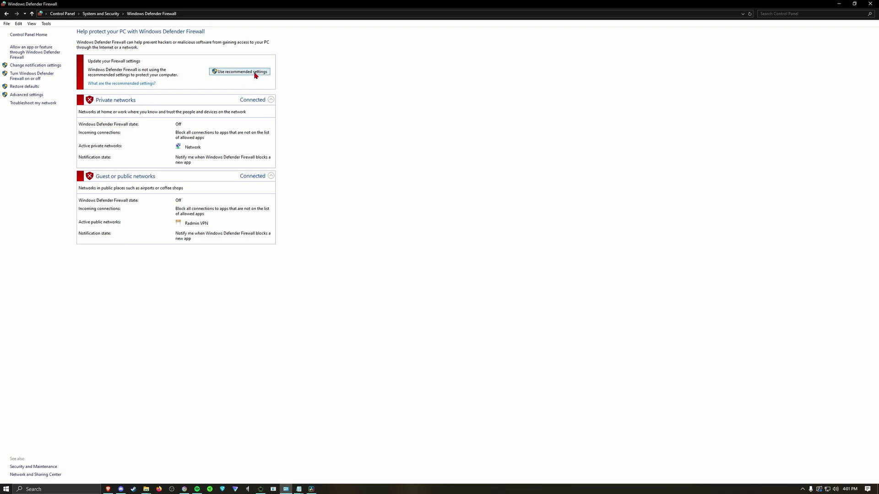
left_click(30, 76)
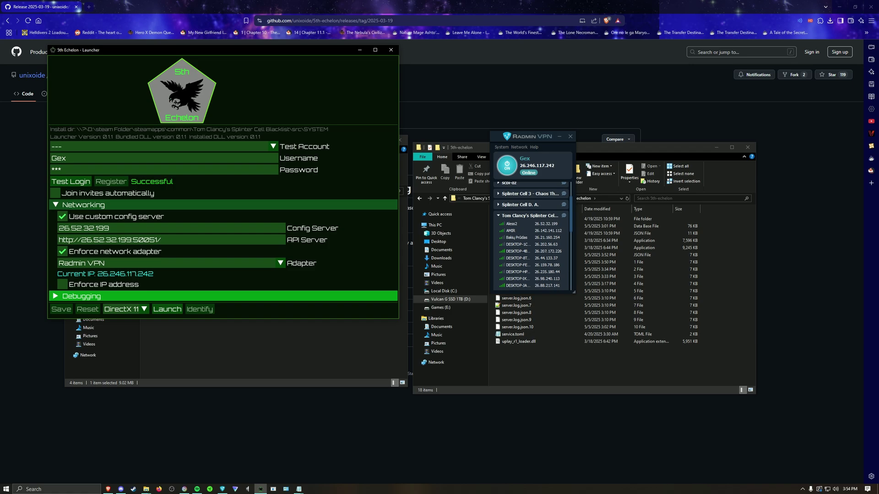
Step: Bring up Discord and scroll through the SCBL Multiplayer #mods channel
left_click(121, 489)
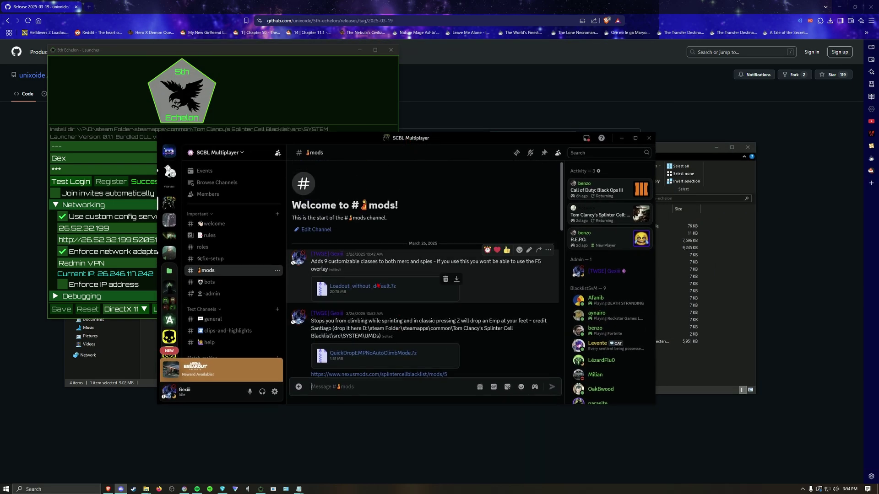
scroll(345, 214, "down", 3)
scroll(362, 222, "down", 8)
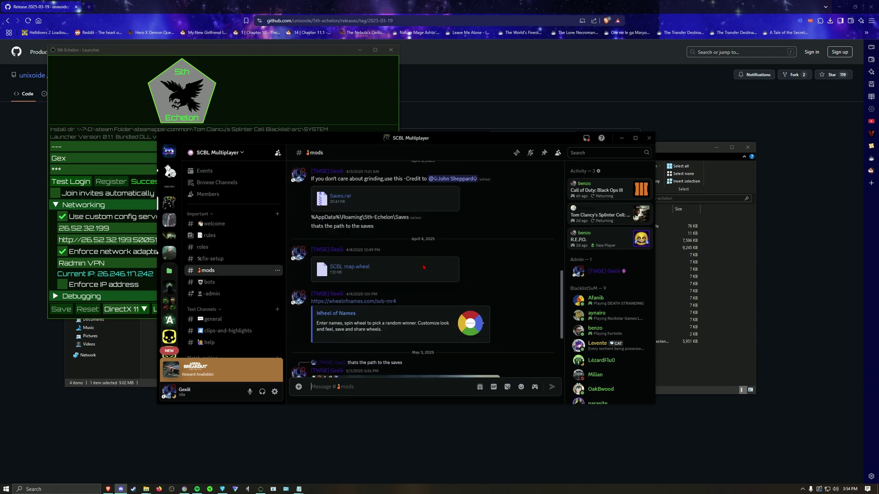
scroll(382, 275, "down", 3)
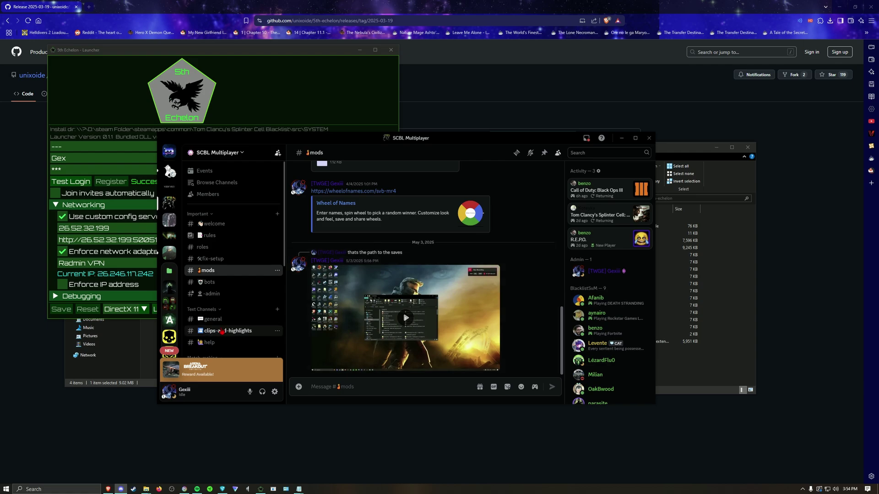
Step: Show #fix-setup's port forwarding guide and Radmin VPN download link
left_click(216, 260)
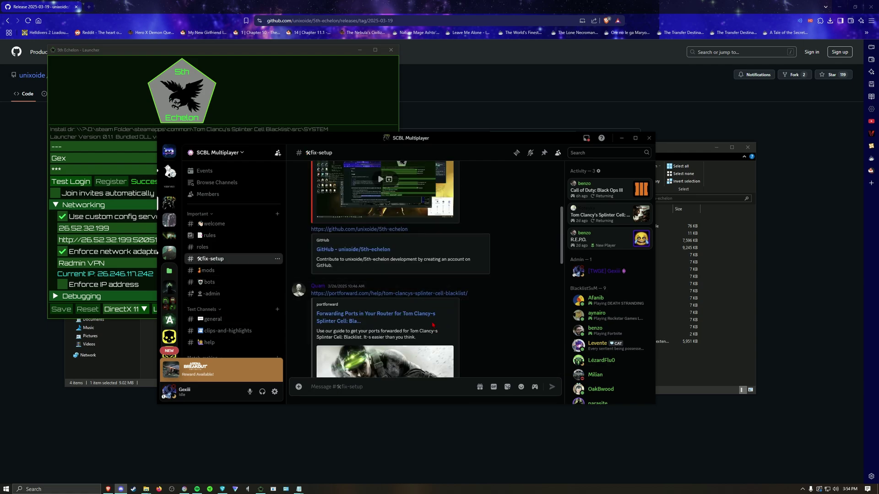
scroll(432, 320, "down", 5)
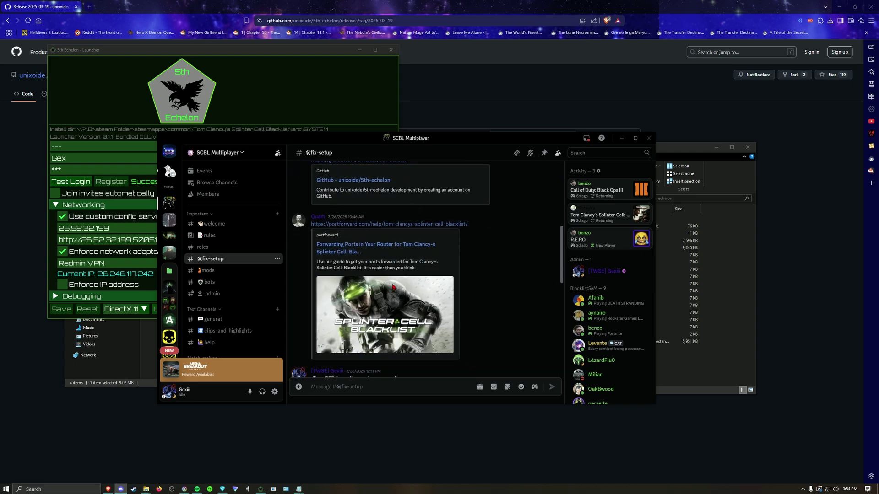
scroll(389, 283, "up", 3)
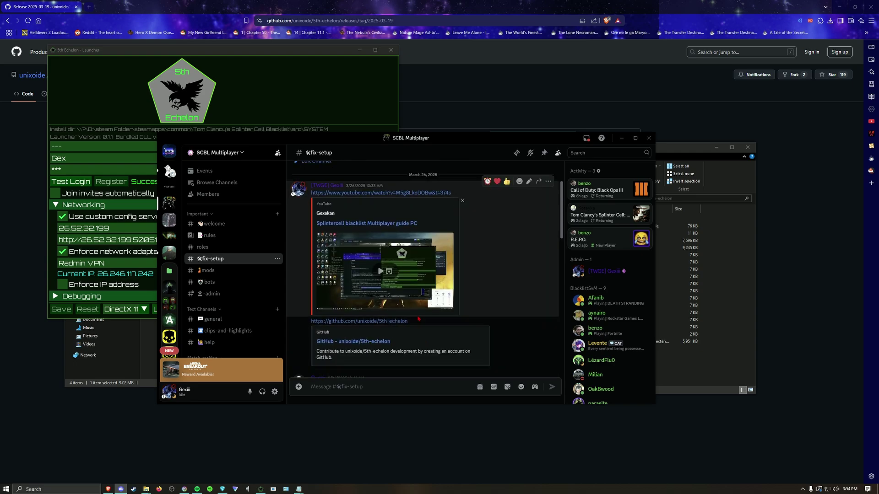
scroll(418, 320, "down", 1)
scroll(419, 320, "down", 10)
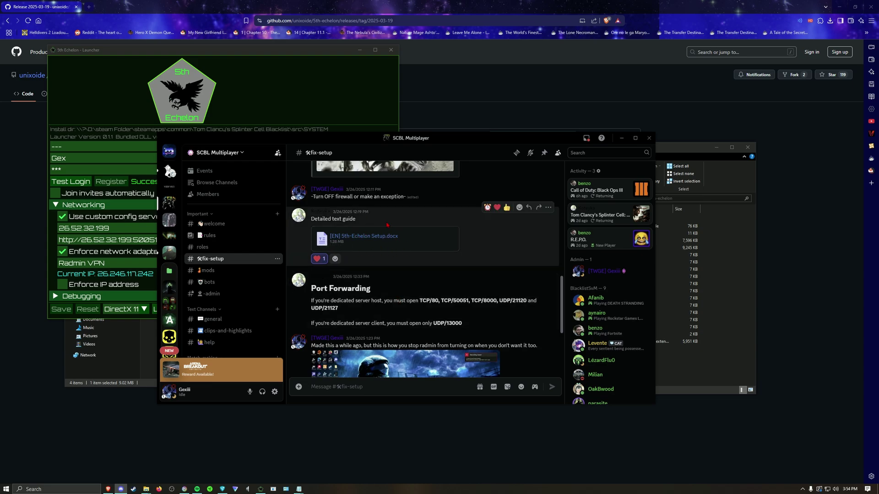
scroll(375, 261, "down", 3)
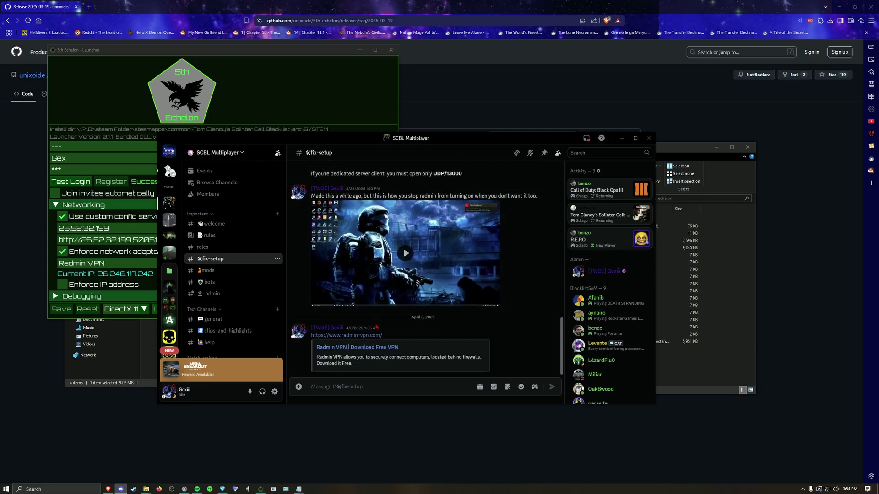